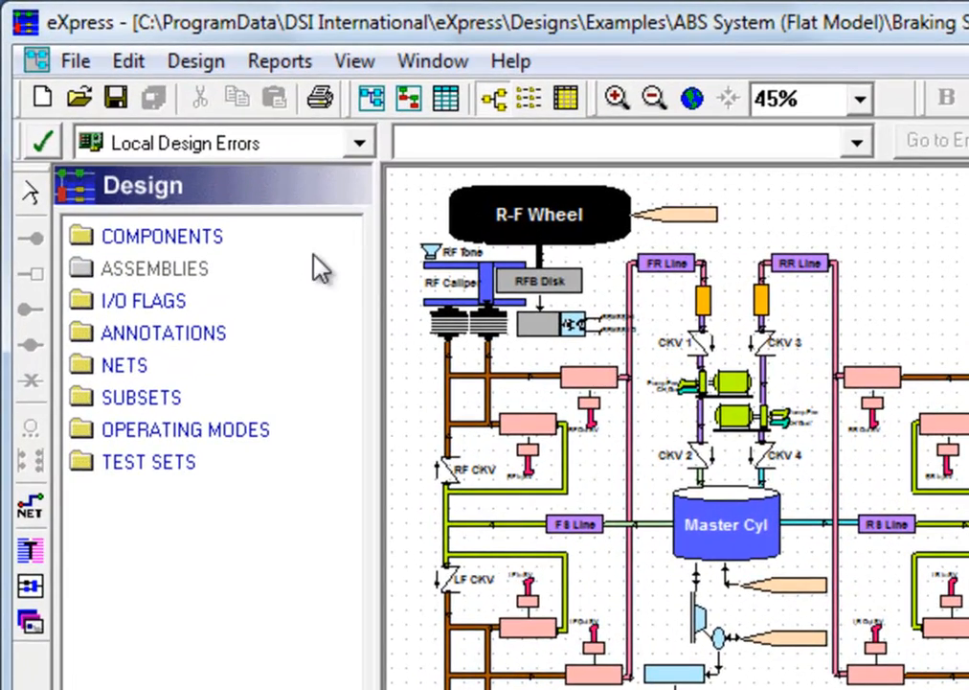
# Save the braking system design and create a linked diagnostic study, showing the whole design in a widened view
pyautogui.click(117, 100)
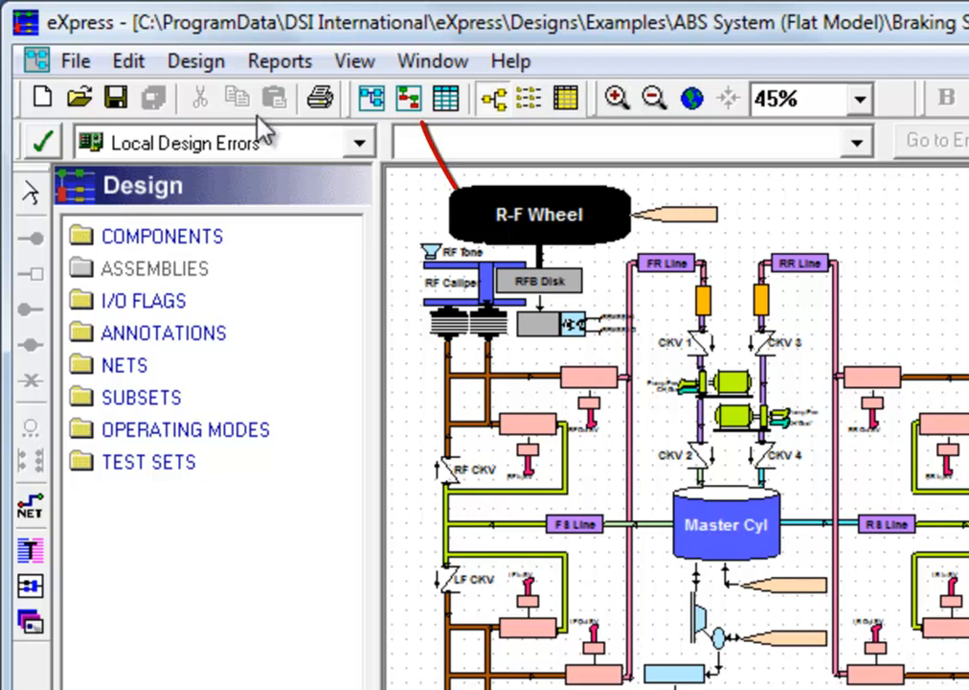
pyautogui.click(410, 100)
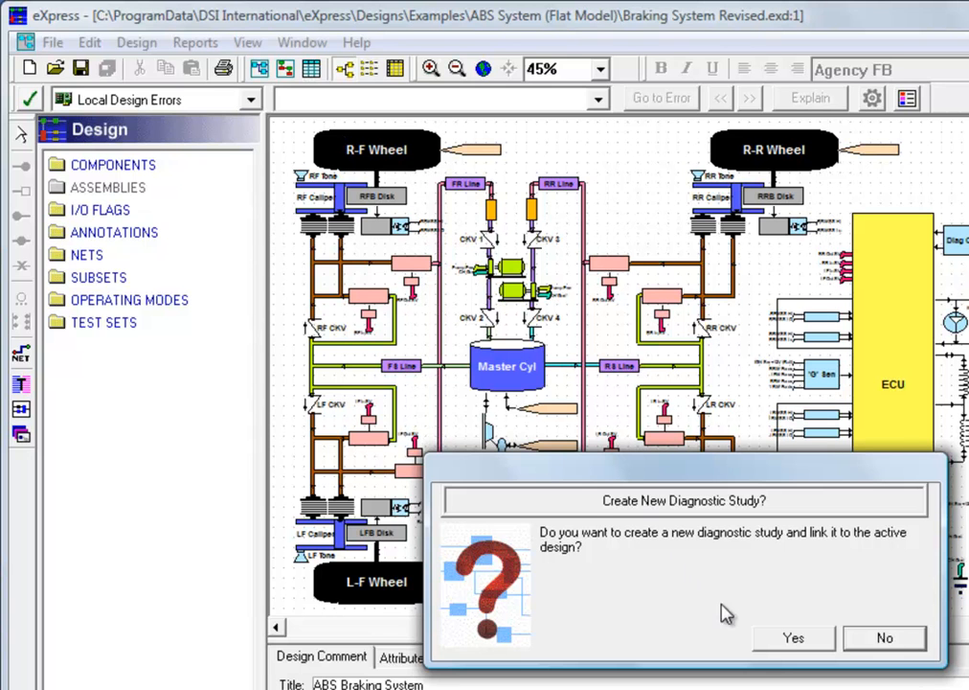
pyautogui.click(774, 644)
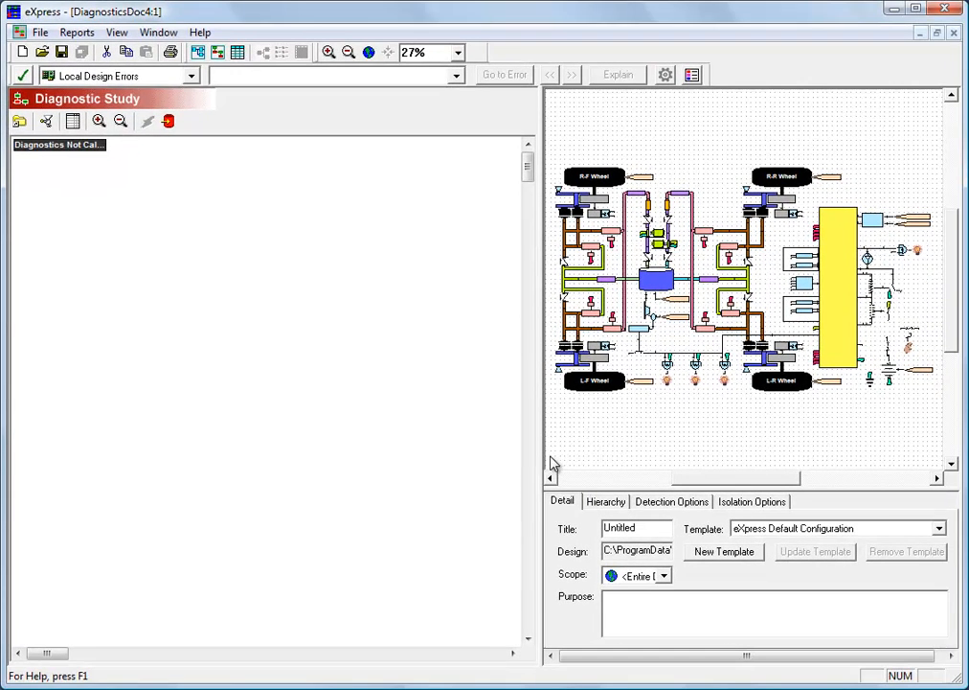
pyautogui.moveTo(543, 459); pyautogui.dragTo(359, 461)
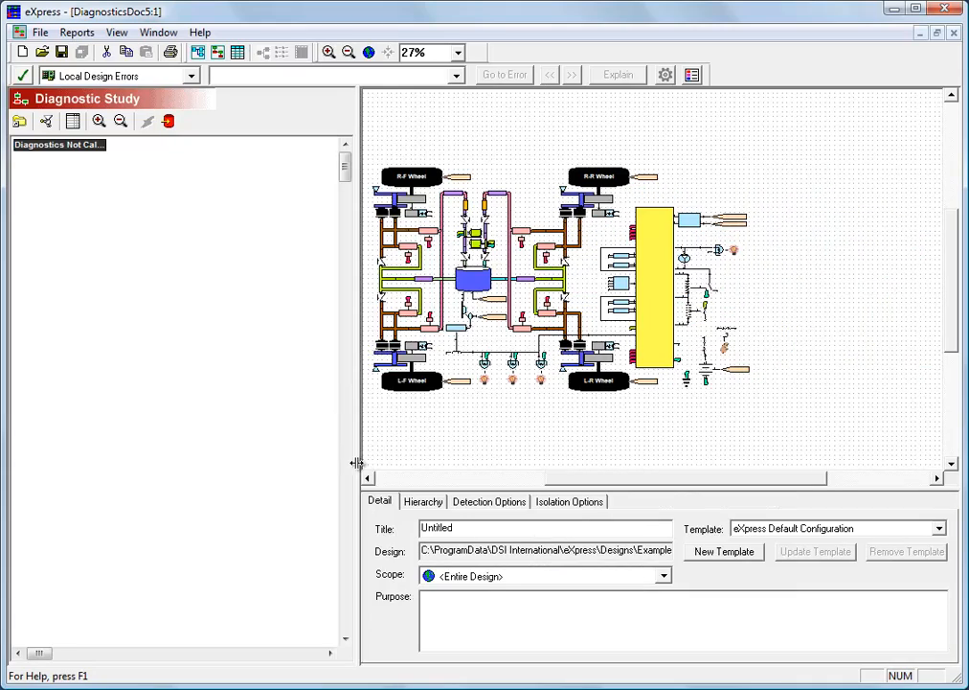
pyautogui.click(369, 52)
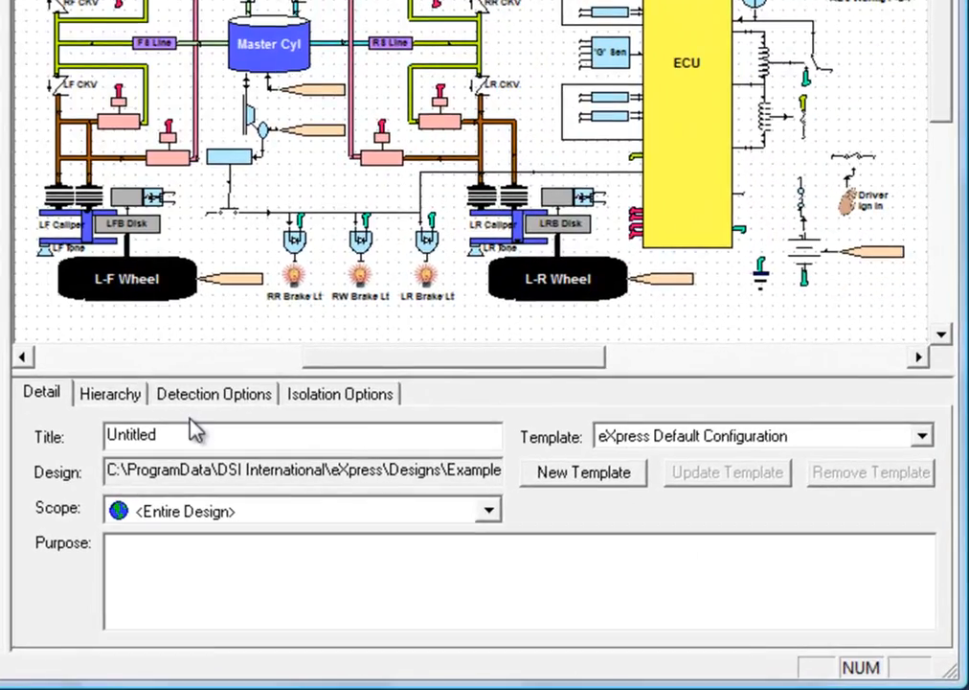
# Check the study hierarchy and enable the ABS Brake, Brake Audible, Operator and Maintainer Detection test sets as detection candidates
pyautogui.click(131, 402)
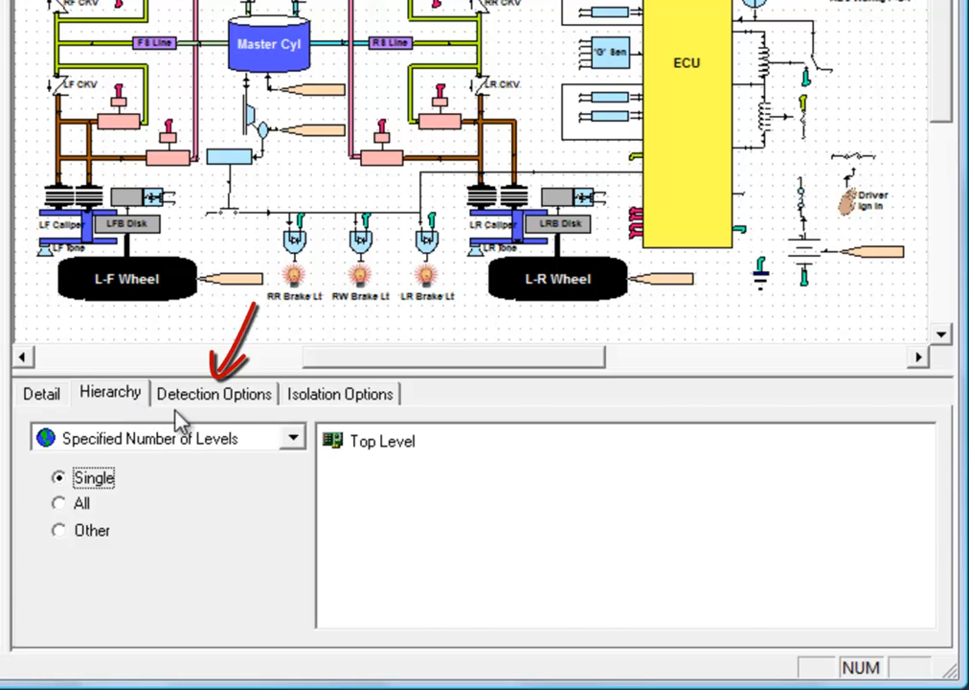
pyautogui.click(219, 400)
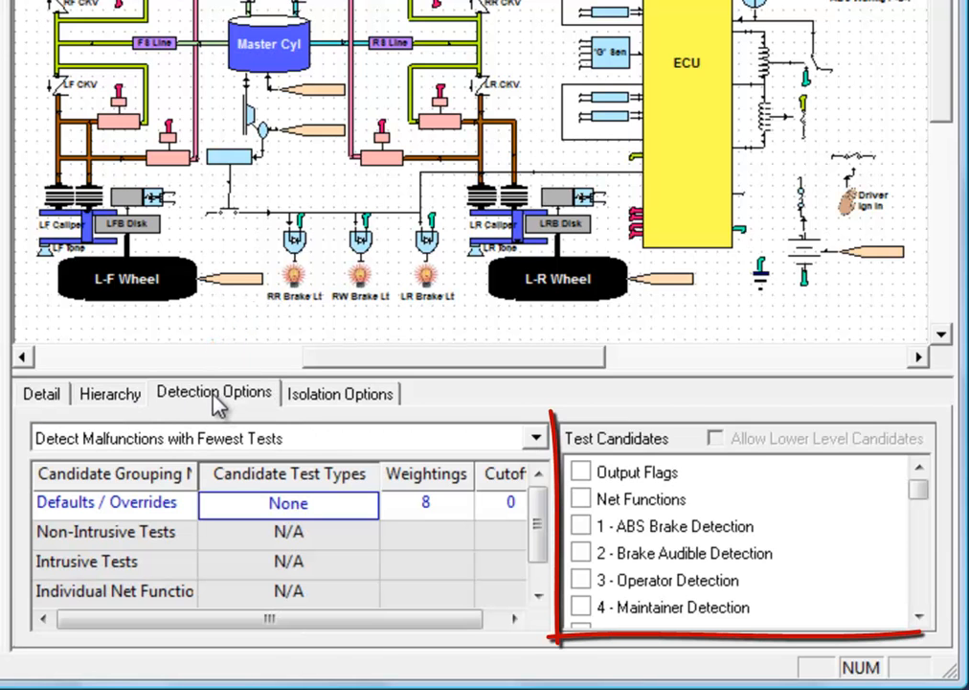
pyautogui.click(580, 526)
pyautogui.click(580, 556)
pyautogui.click(580, 580)
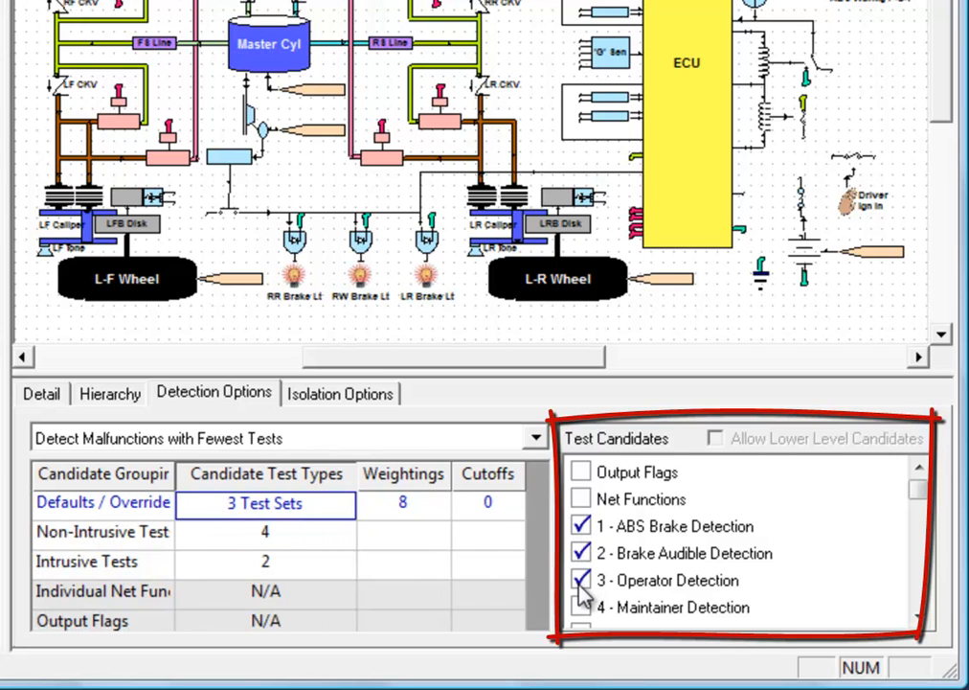
pyautogui.click(581, 607)
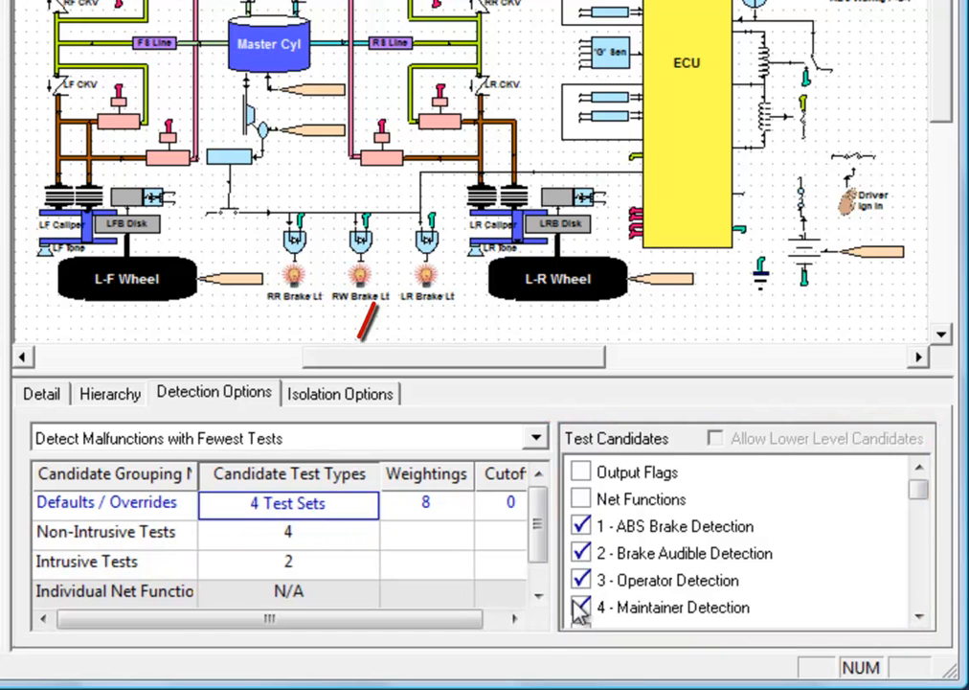
# Enable the Maintainer BIT Code, Inspection and General Tests as isolation candidates, using the Common Cause: Half-Split Failure Probs. algorithm
pyautogui.click(343, 400)
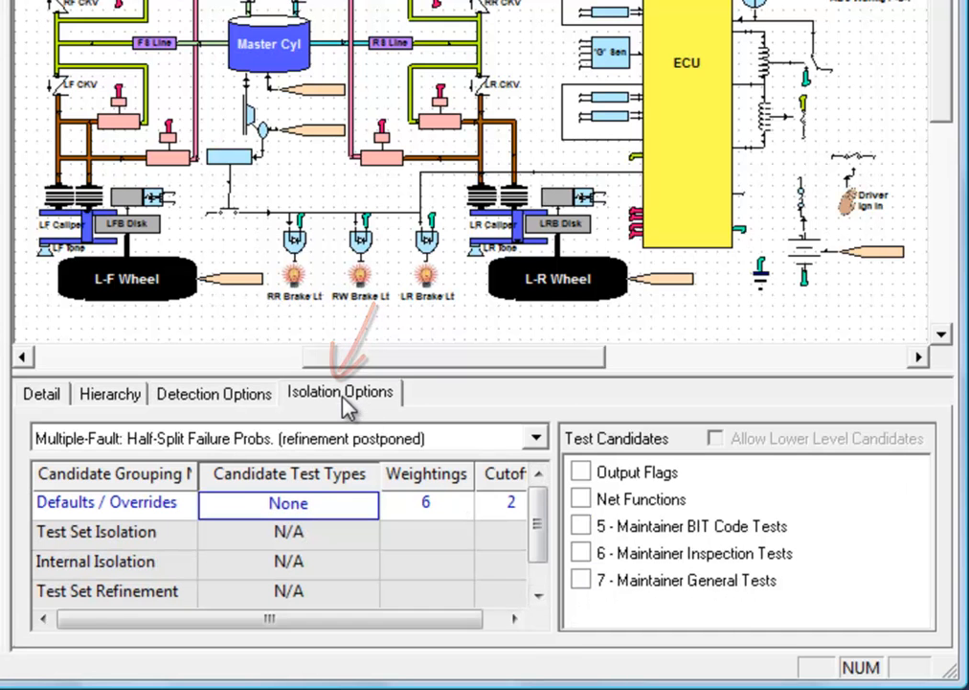
pyautogui.click(581, 525)
pyautogui.click(581, 552)
pyautogui.click(582, 580)
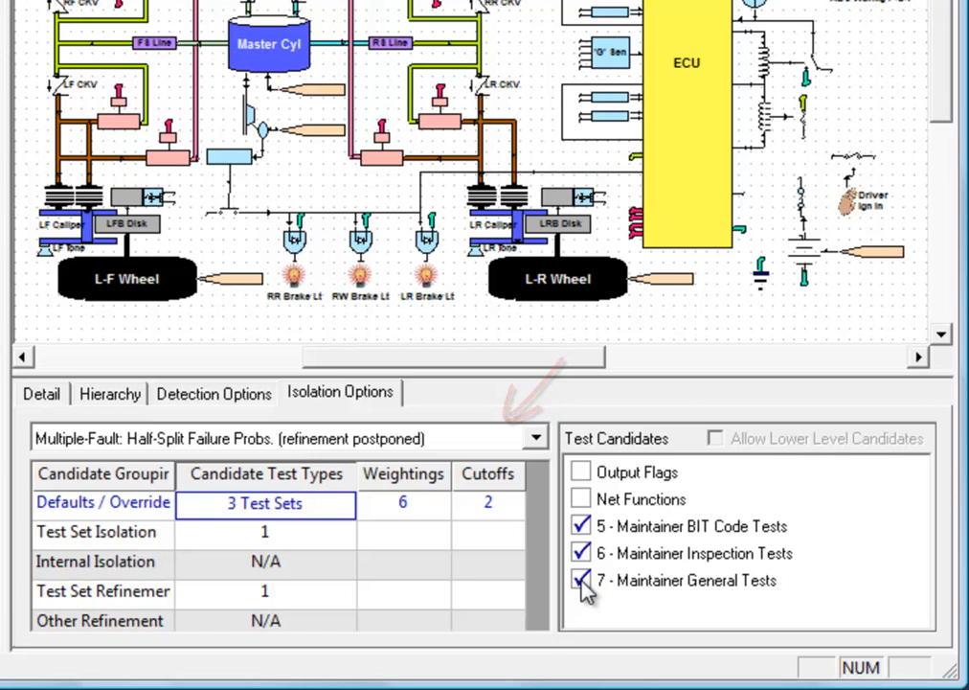
pyautogui.click(458, 438)
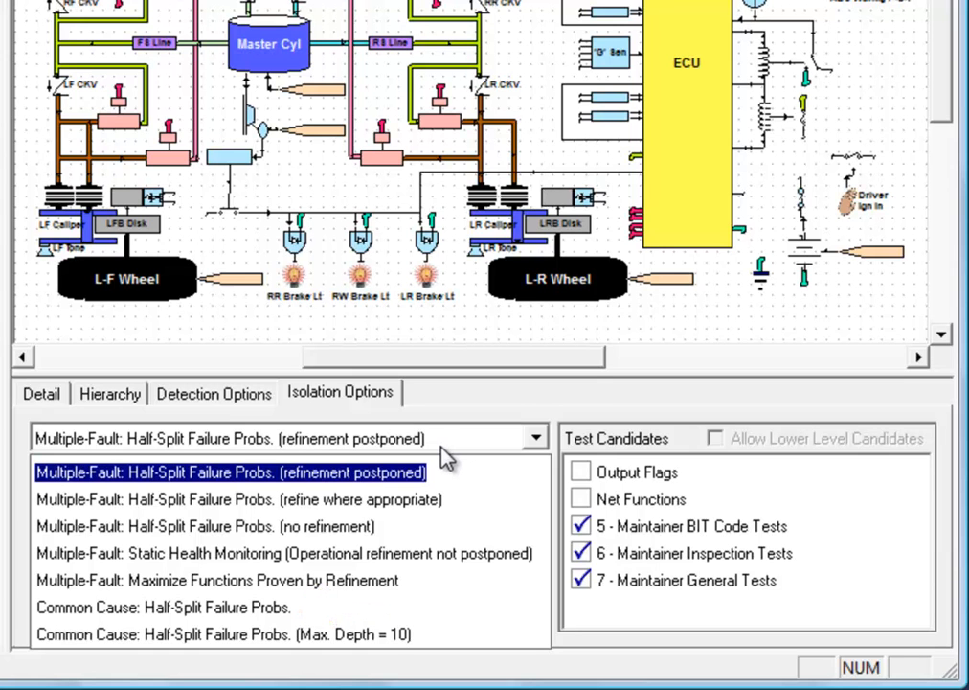
pyautogui.click(202, 607)
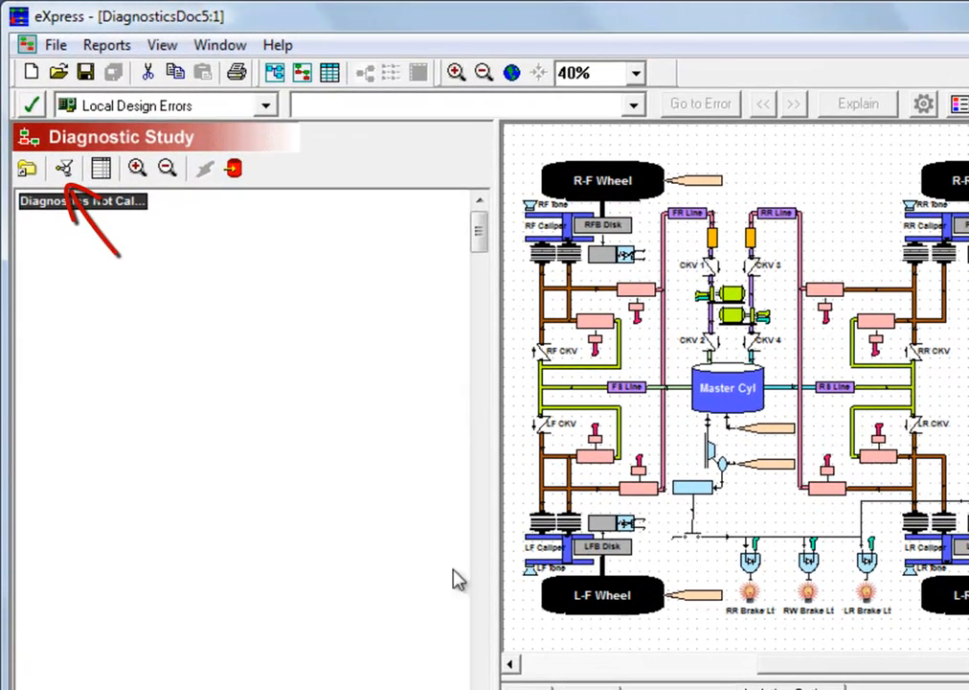
# Generate the study's detection and isolation diagnostics with updated design data, and widen the flow diagram while fitting the whole design in view
pyautogui.click(64, 170)
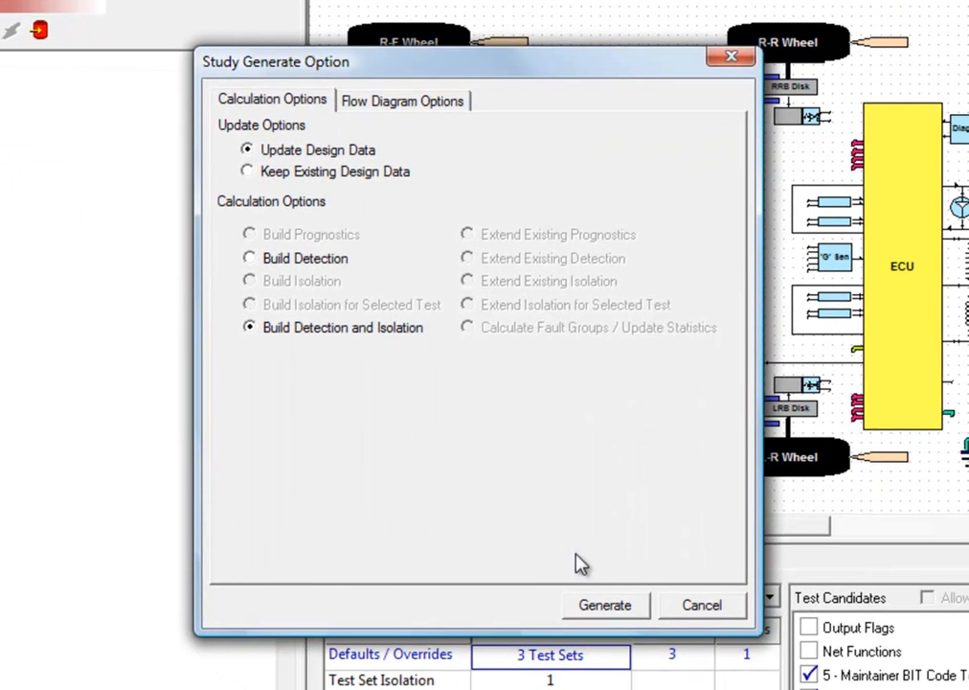
pyautogui.click(627, 622)
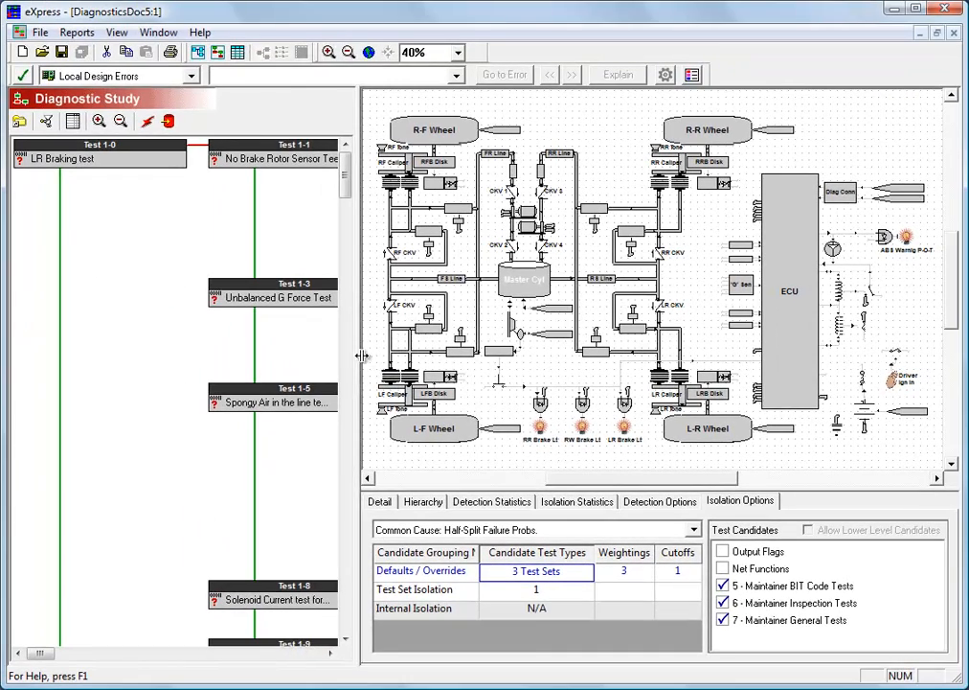
pyautogui.moveTo(362, 355); pyautogui.dragTo(544, 360)
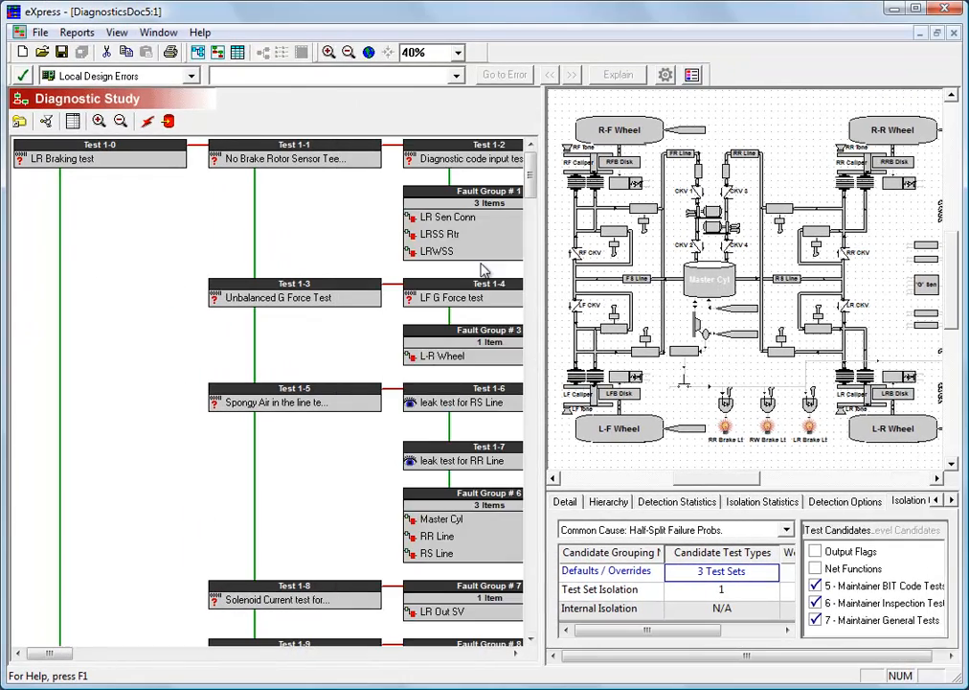
pyautogui.click(368, 52)
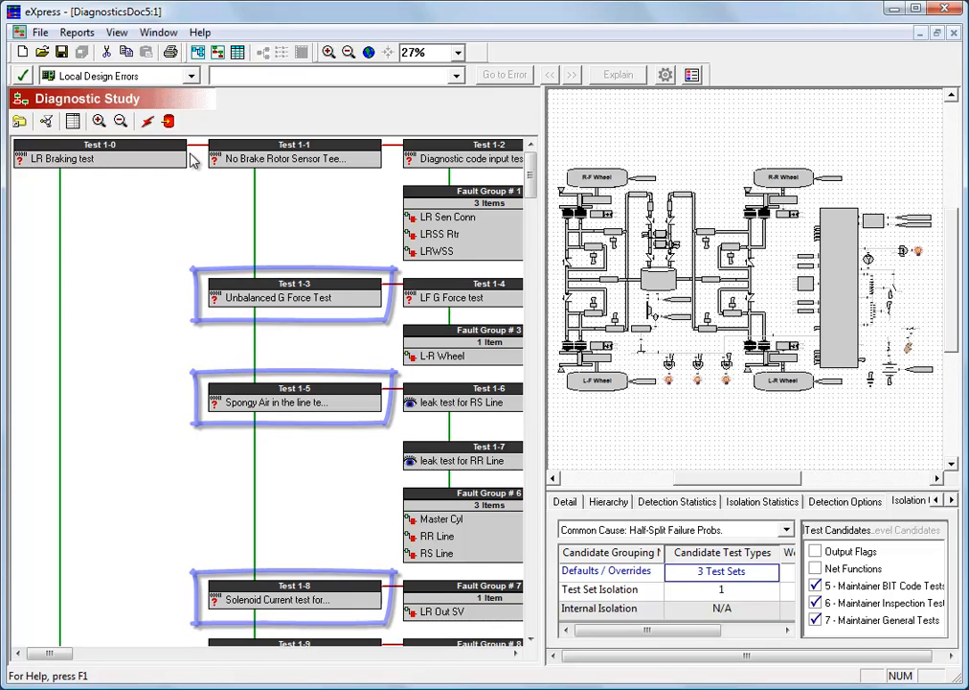
# Trace the diagnostic path from the failed LR Braking test through its isolation tests, examining the highlighted components in the design
pyautogui.click(182, 160)
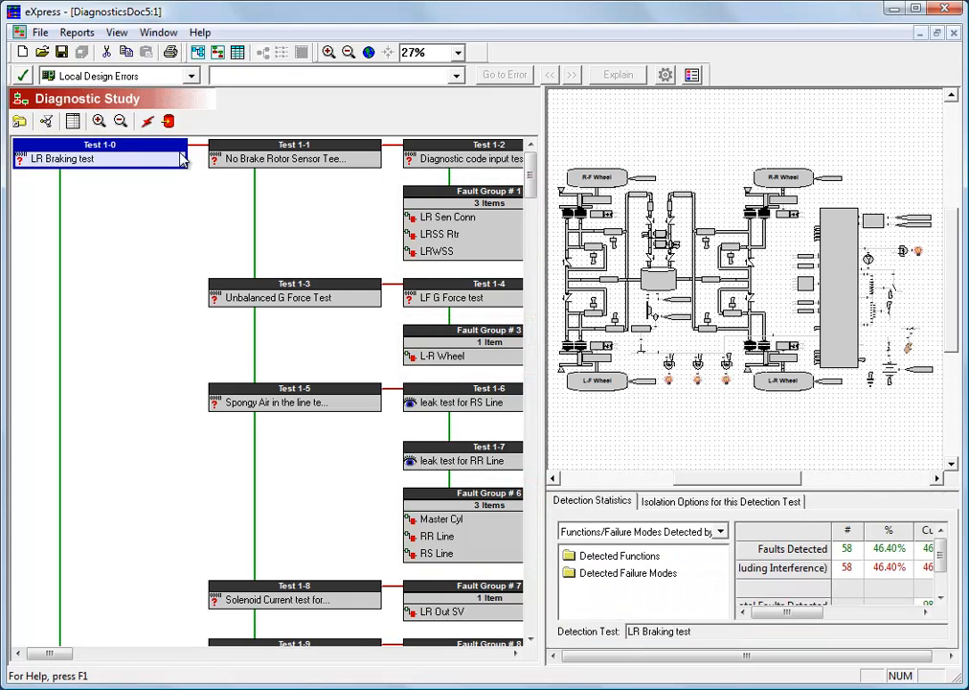
pyautogui.press('Right')
pyautogui.press('Down')
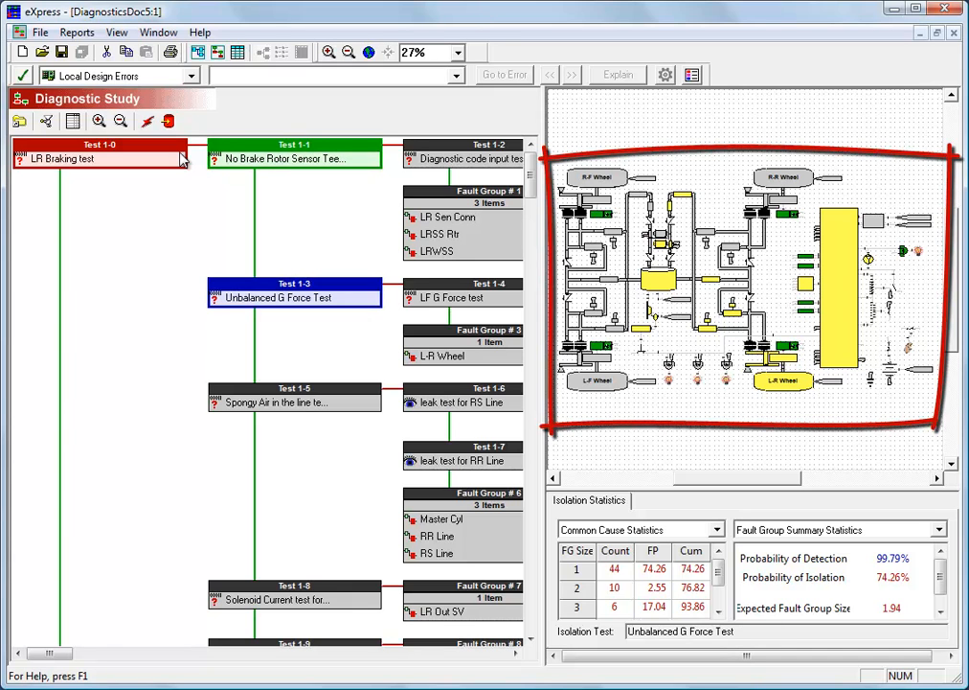
pyautogui.press('Down')
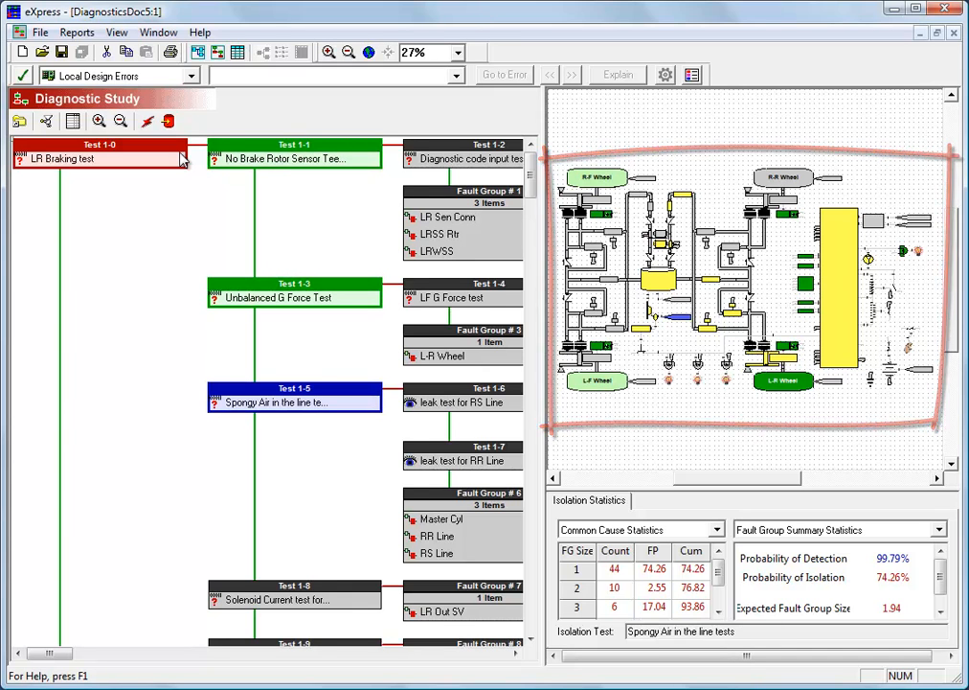
pyautogui.press('Right')
pyautogui.press('Right')
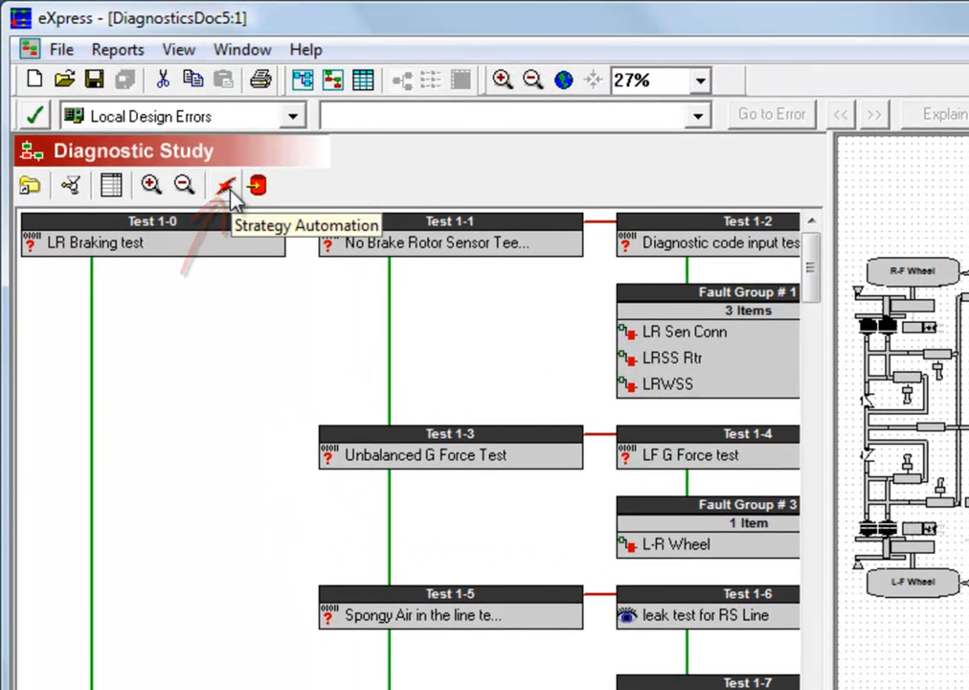
# Start a diagnostic session, passing the LR Braking test and failing the RF Braking test
pyautogui.click(228, 188)
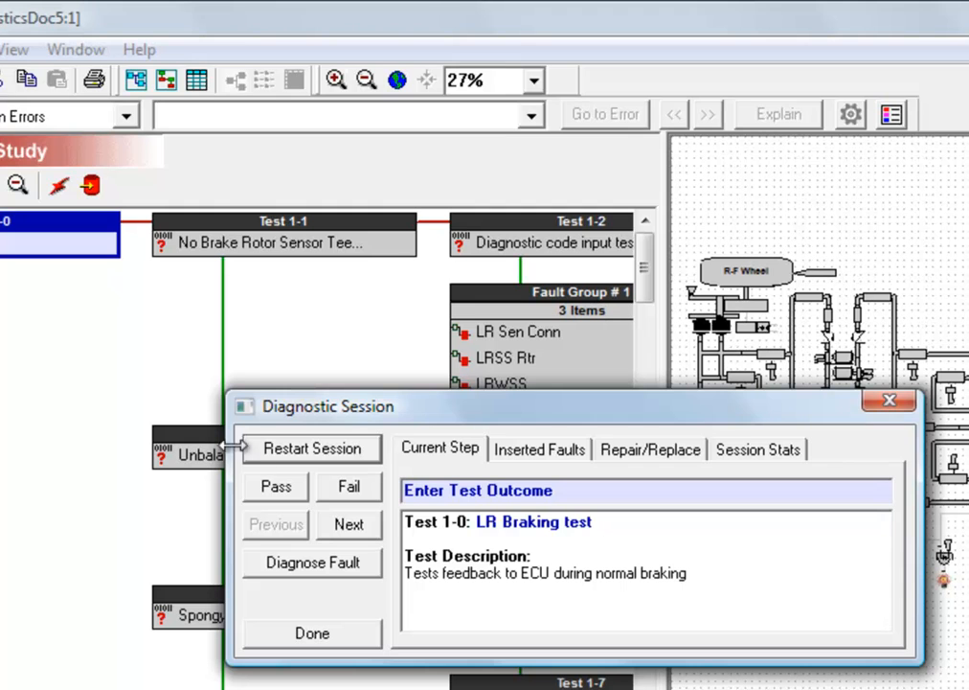
pyautogui.click(277, 486)
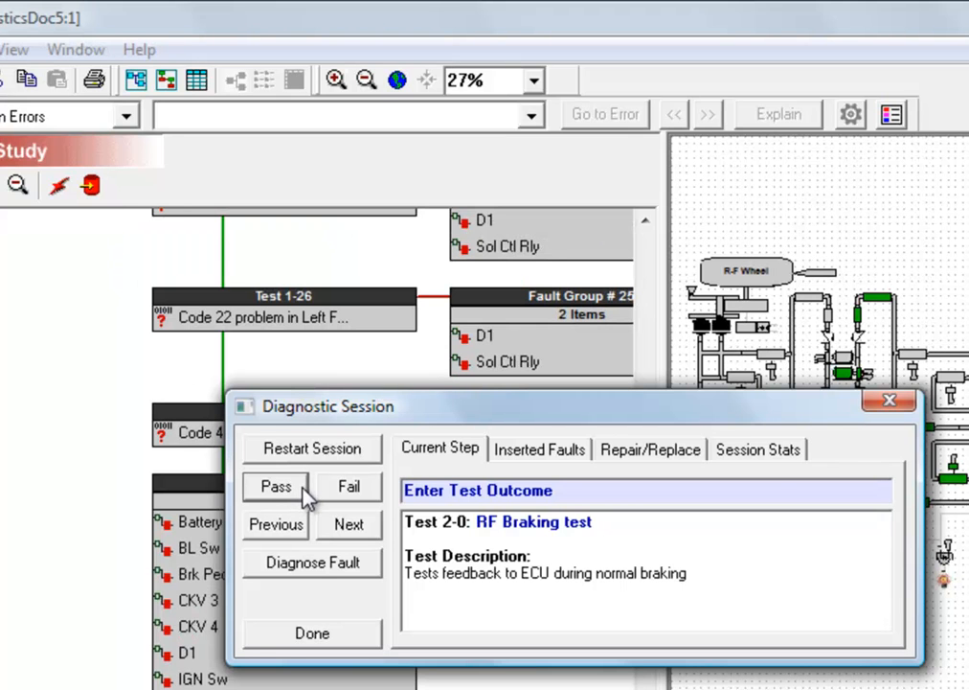
pyautogui.click(373, 490)
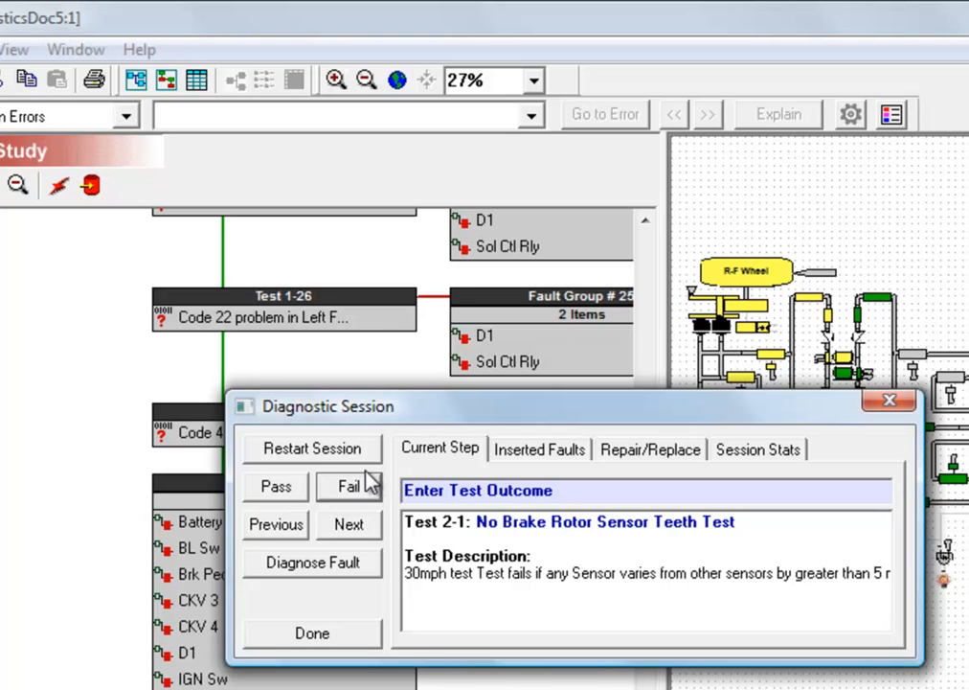
# Restart the diagnostic session and insert the Battery Fuze Blown fault of the Fuse component
pyautogui.click(366, 454)
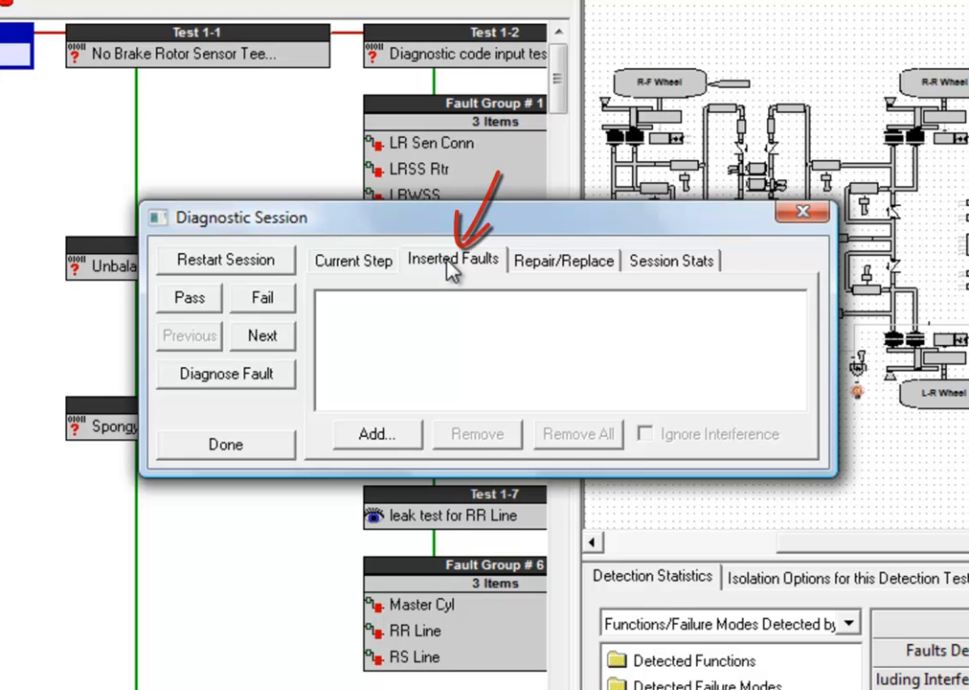
pyautogui.click(399, 435)
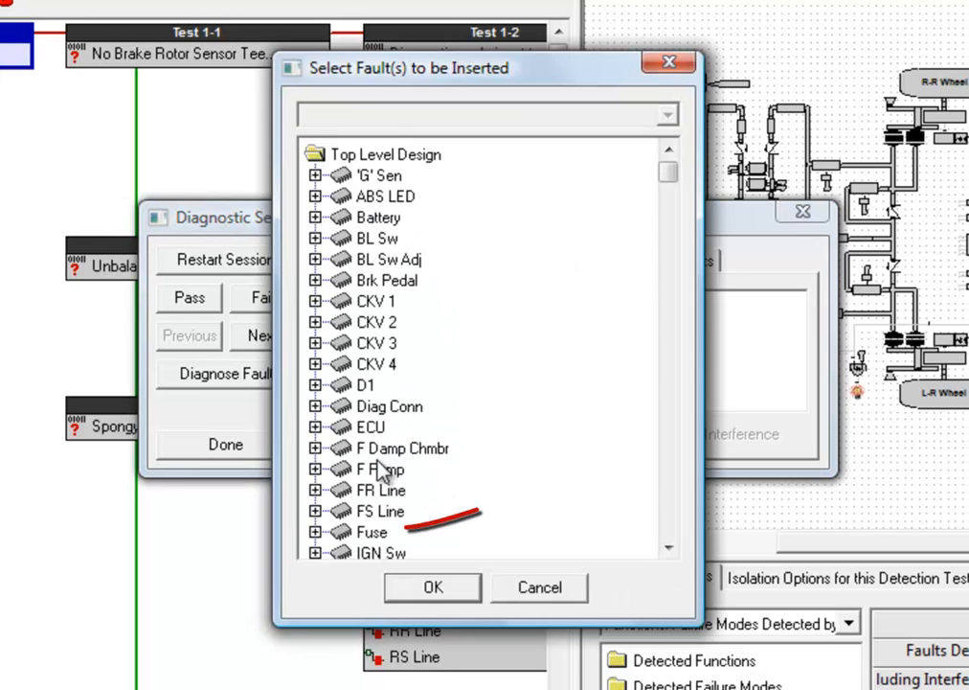
pyautogui.click(315, 532)
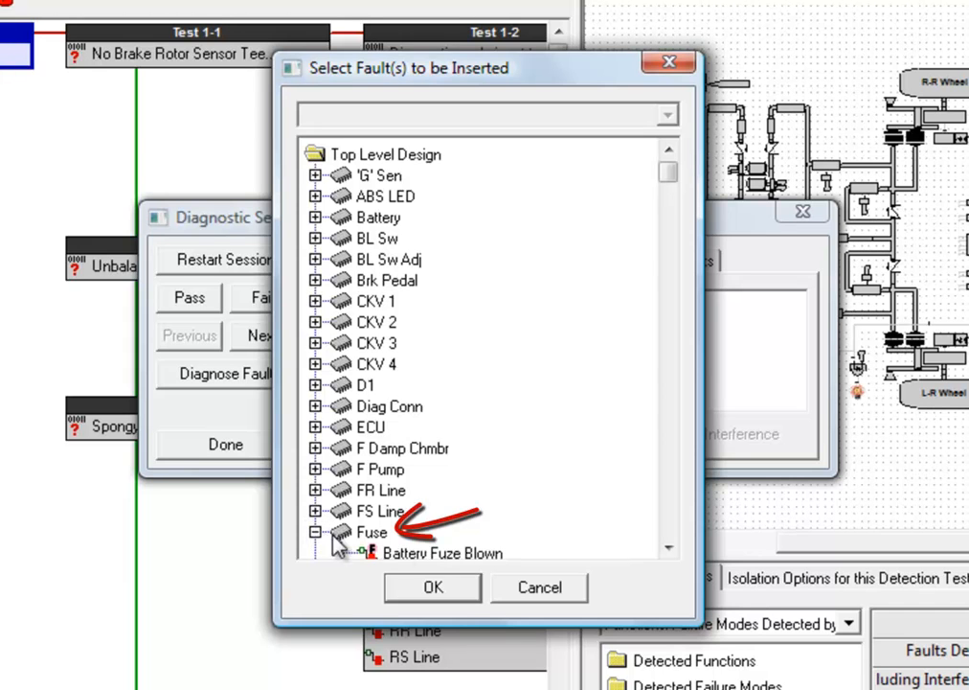
pyautogui.click(431, 554)
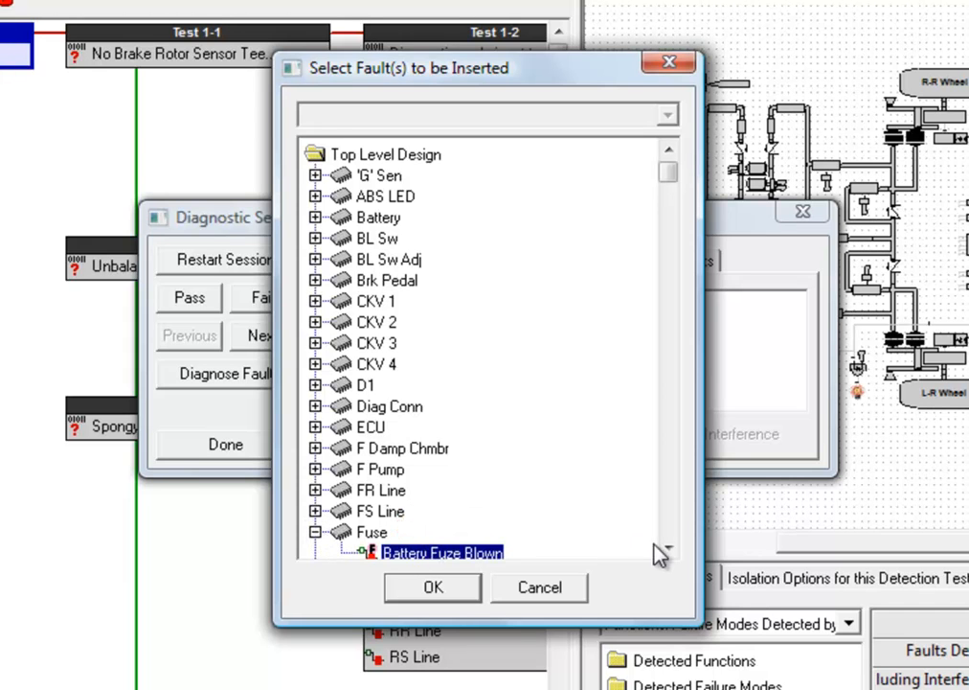
pyautogui.click(668, 548)
pyautogui.click(433, 587)
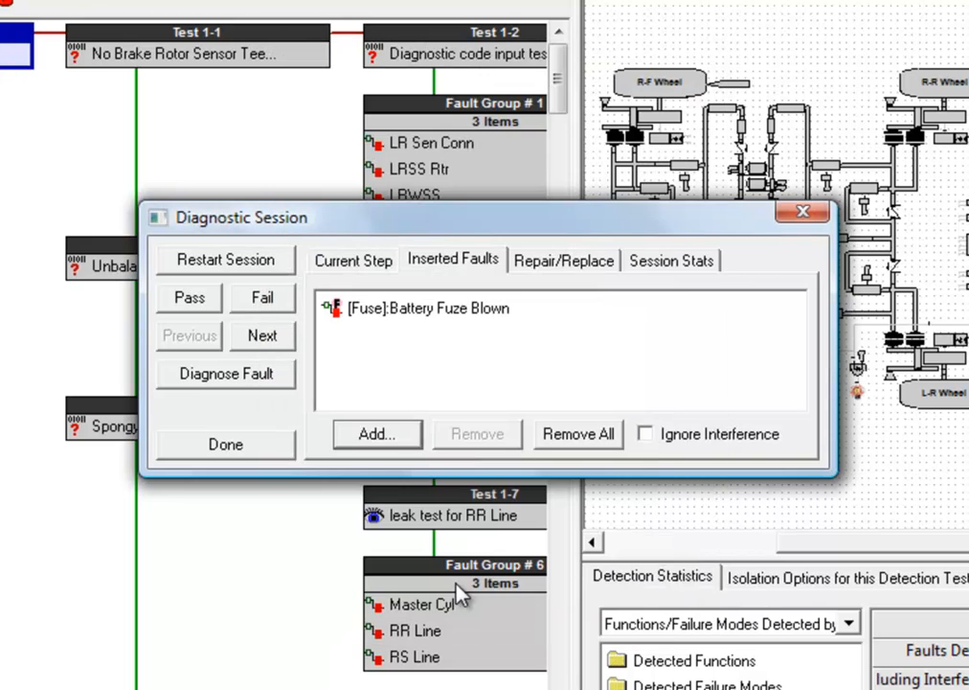
# Diagnose the inserted fault automatically and examine the path of test outcomes in the flow diagram
pyautogui.click(277, 375)
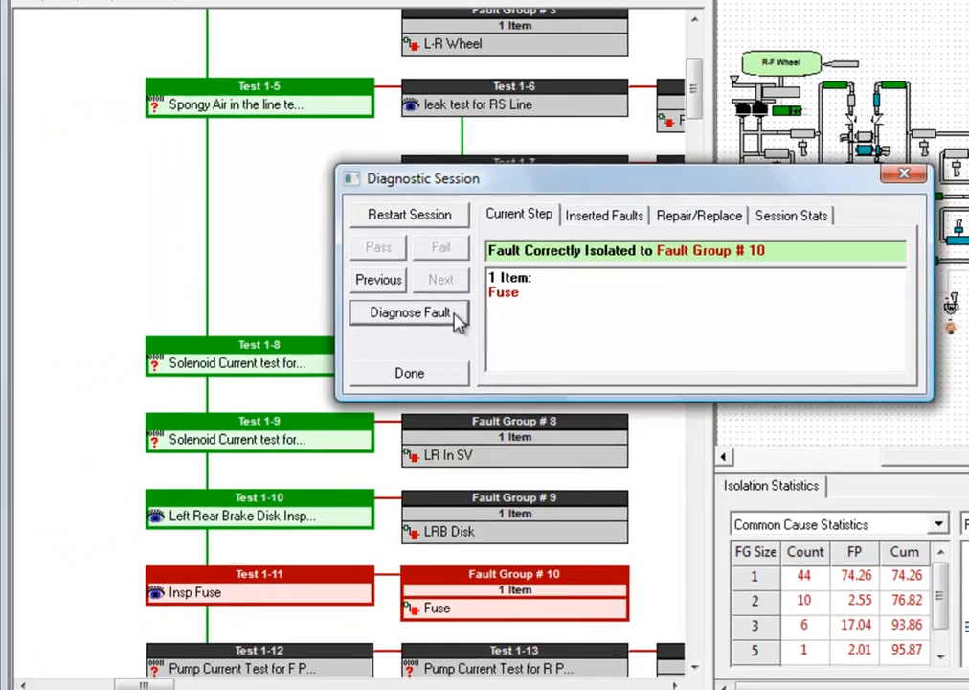
pyautogui.click(440, 375)
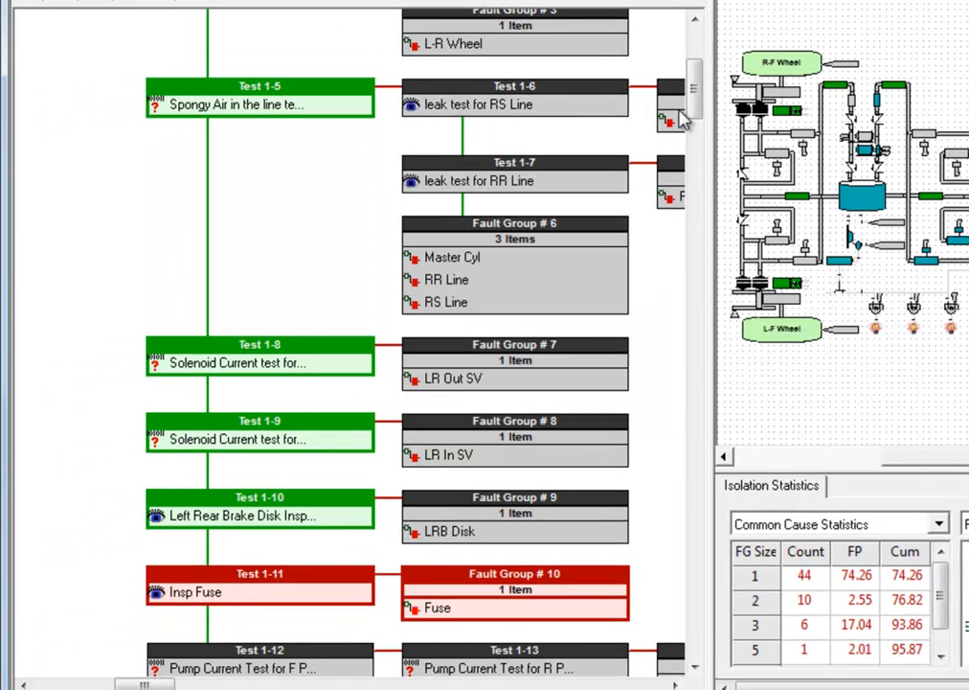
pyautogui.moveTo(692, 100)
pyautogui.mouseDown()
pyautogui.moveTo(702, 72)
pyautogui.moveTo(702, 104)
pyautogui.moveTo(703, 86)
pyautogui.mouseUp()
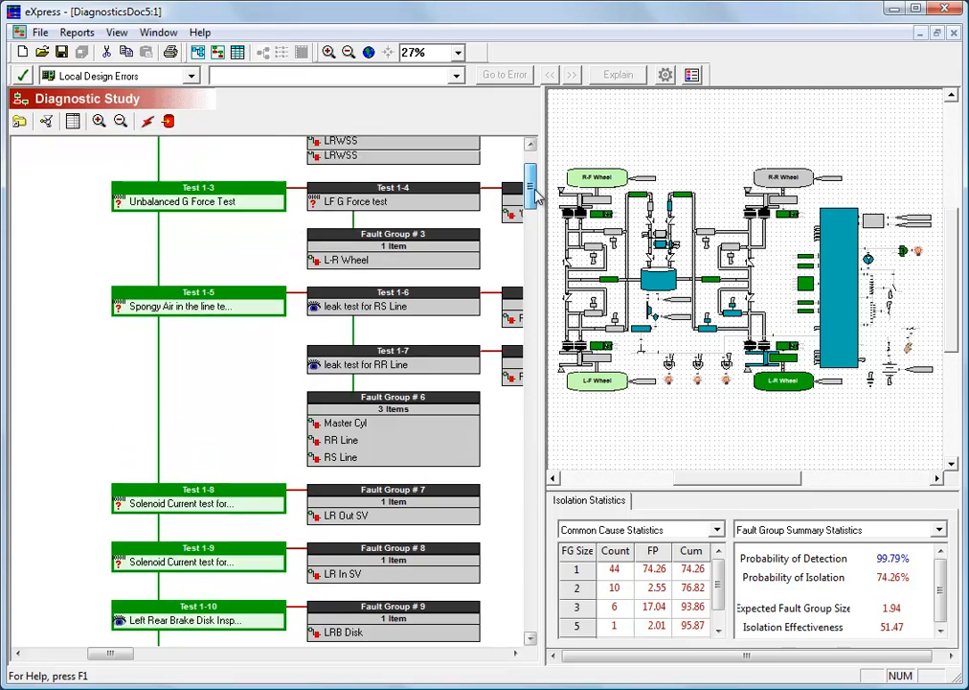
pyautogui.moveTo(535, 190); pyautogui.dragTo(535, 173)
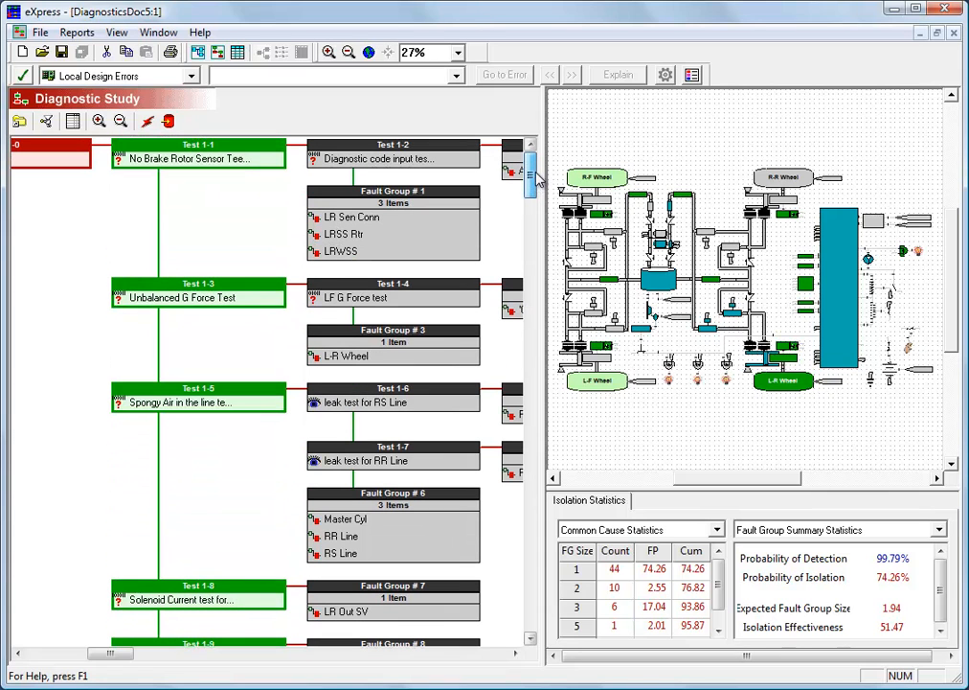
pyautogui.click(256, 194)
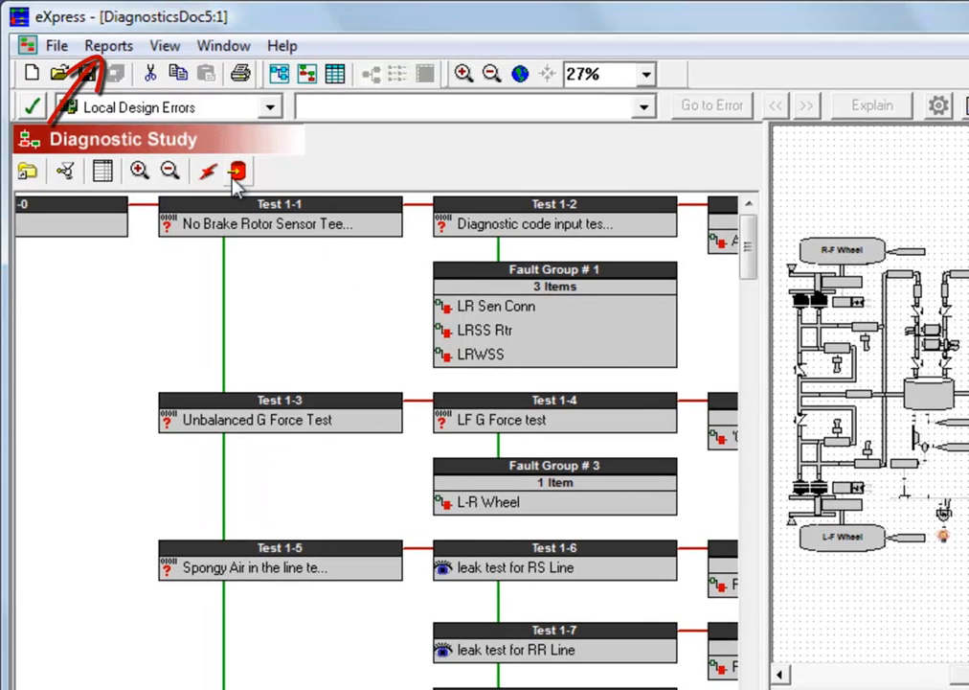
# Generate a Fault Group Rankings isolation report with all four ranking tables, limited to the top 15 groups, in RTF format with HotLinks
pyautogui.click(110, 47)
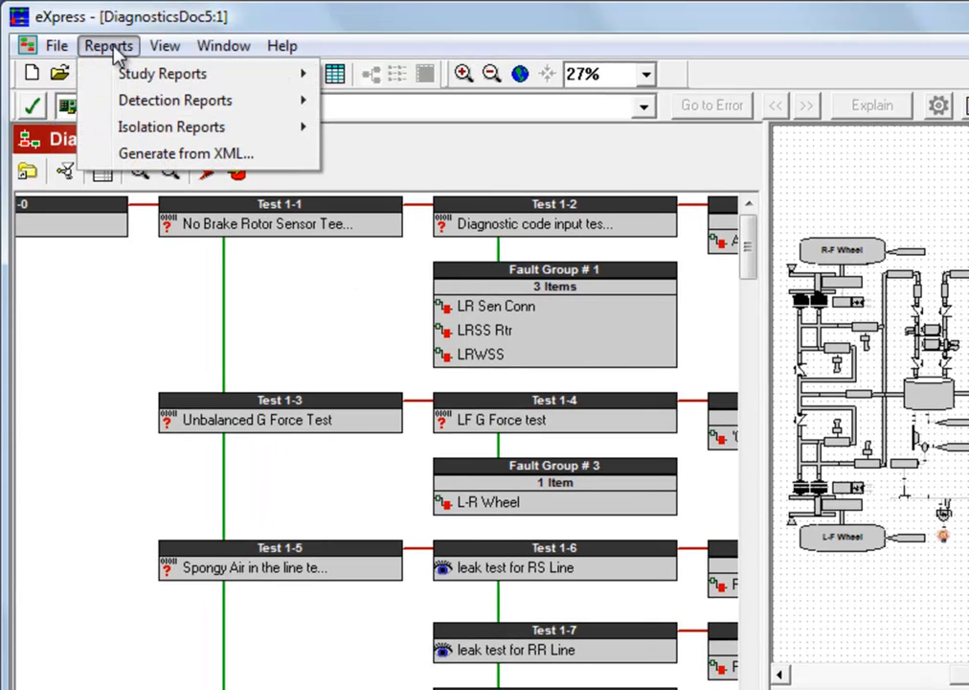
pyautogui.moveTo(230, 134)
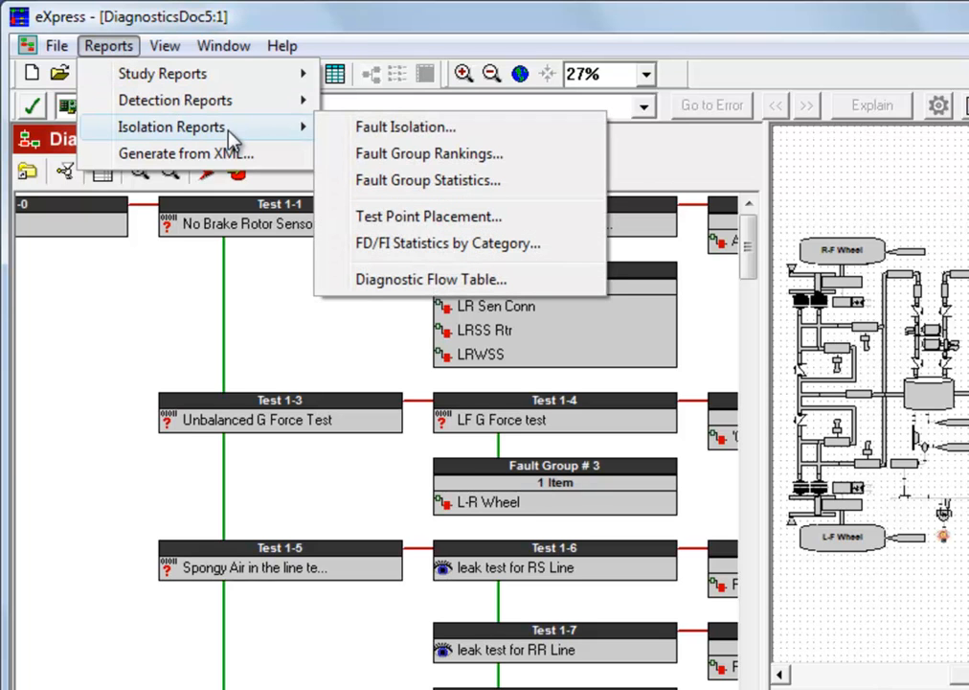
pyautogui.click(339, 154)
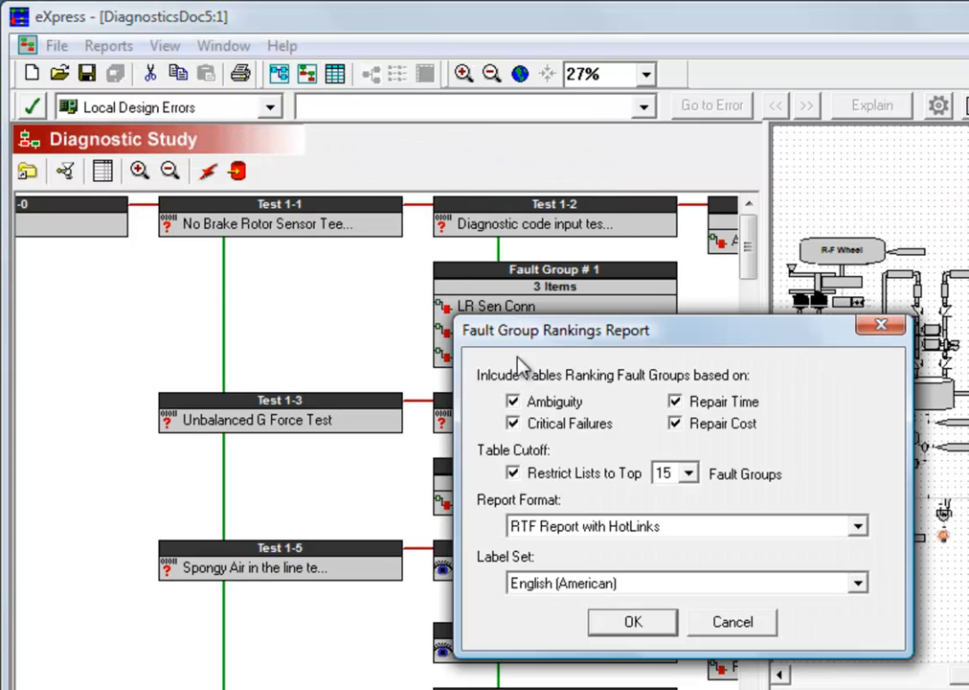
pyautogui.click(637, 622)
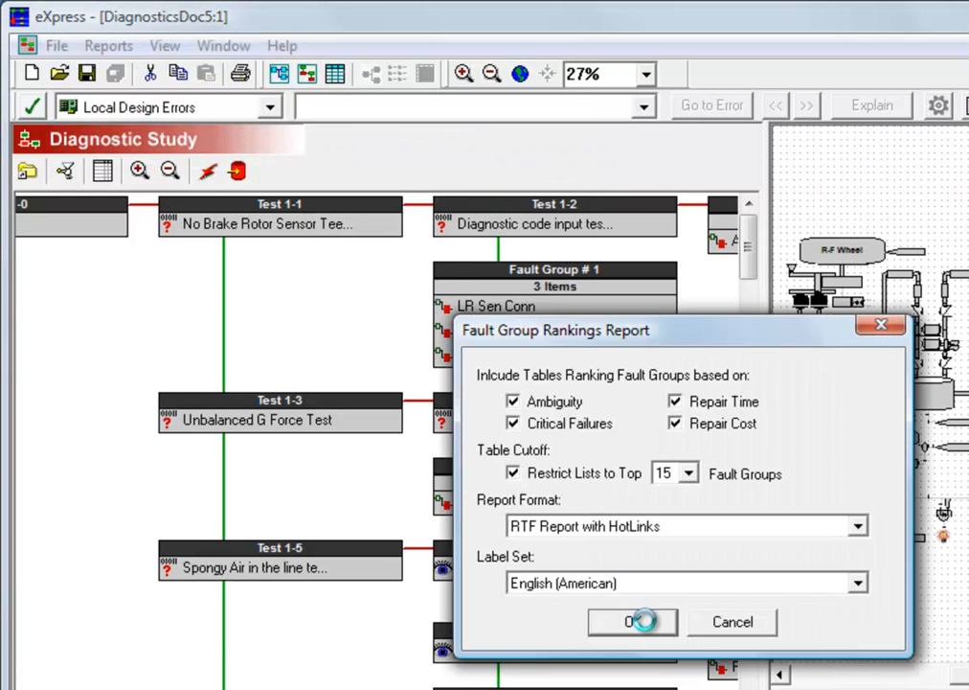